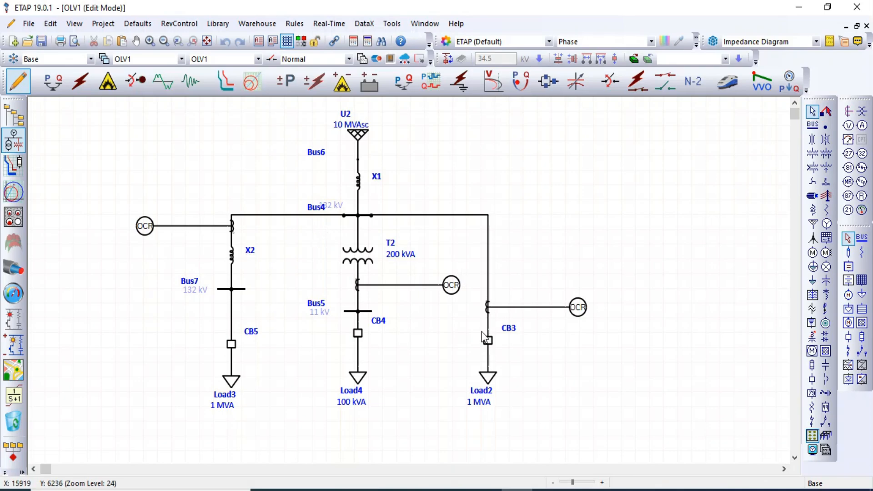
# - Review the instantaneous overcurrent pickup settings of the relay protecting the Load3 feeder
pyautogui.click(147, 229)
pyautogui.doubleClick(147, 230)
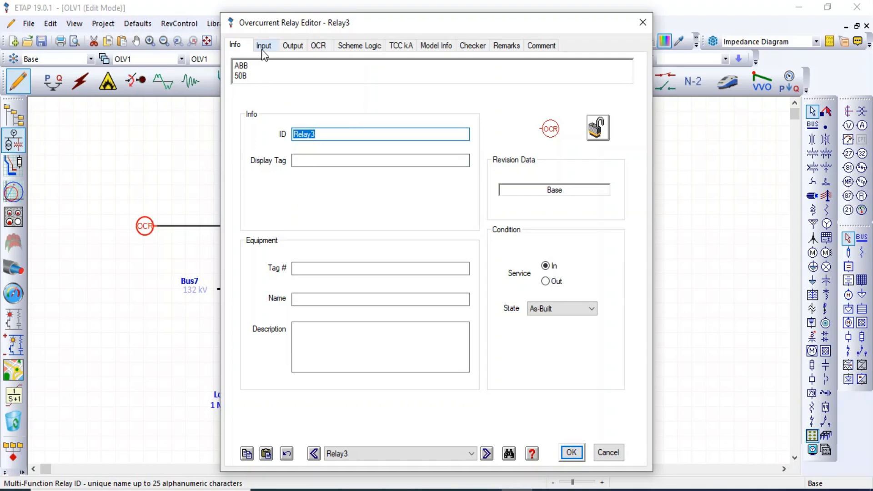
pyautogui.click(319, 45)
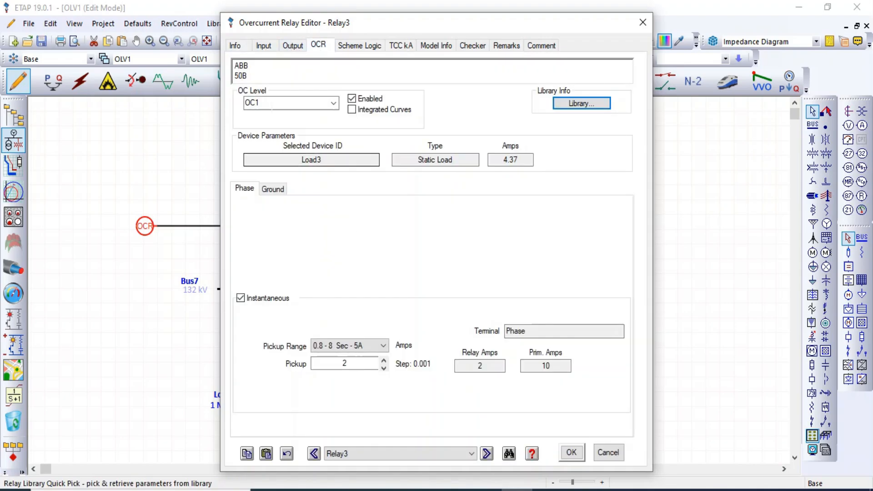
pyautogui.press('Tab')
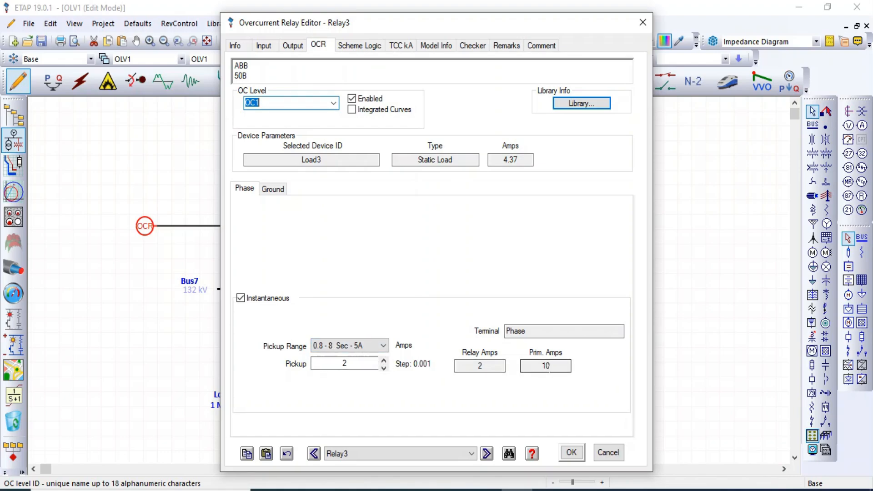
pyautogui.click(568, 453)
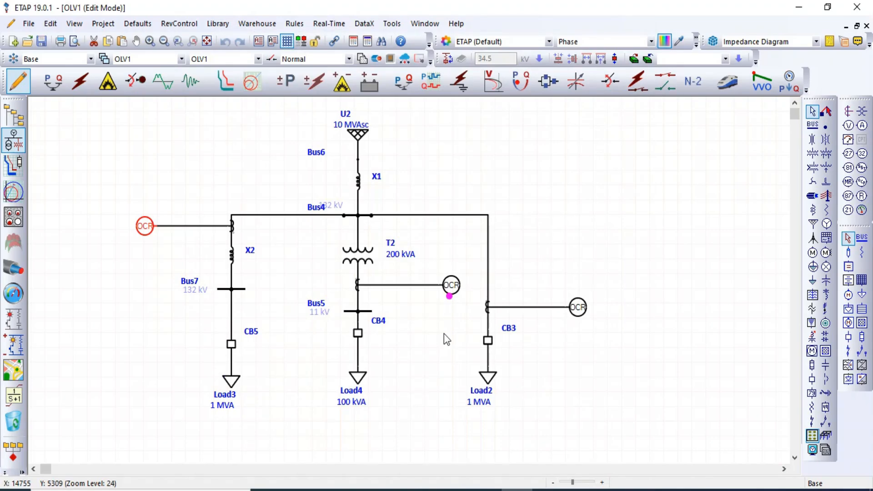
# - Check the instantaneous pickup, relay amps and primary amps of the overcurrent relay on the Load4 feeder
pyautogui.click(451, 289)
pyautogui.doubleClick(452, 290)
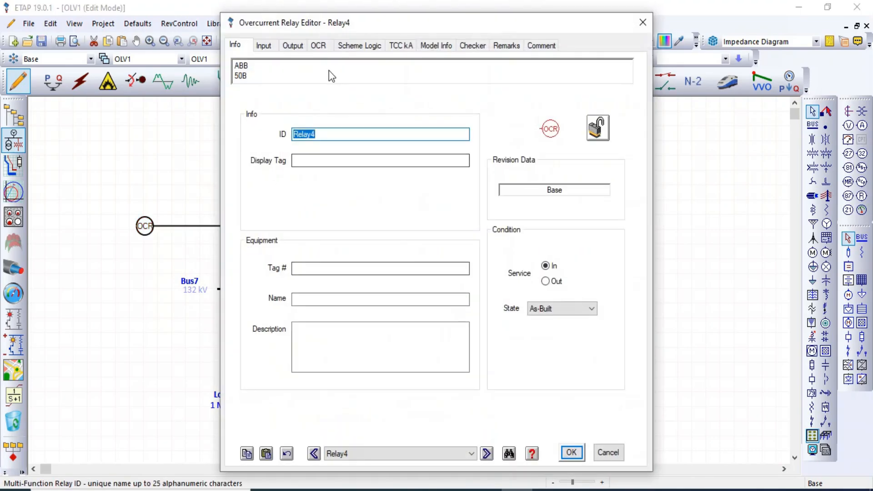
pyautogui.click(318, 45)
pyautogui.doubleClick(481, 366)
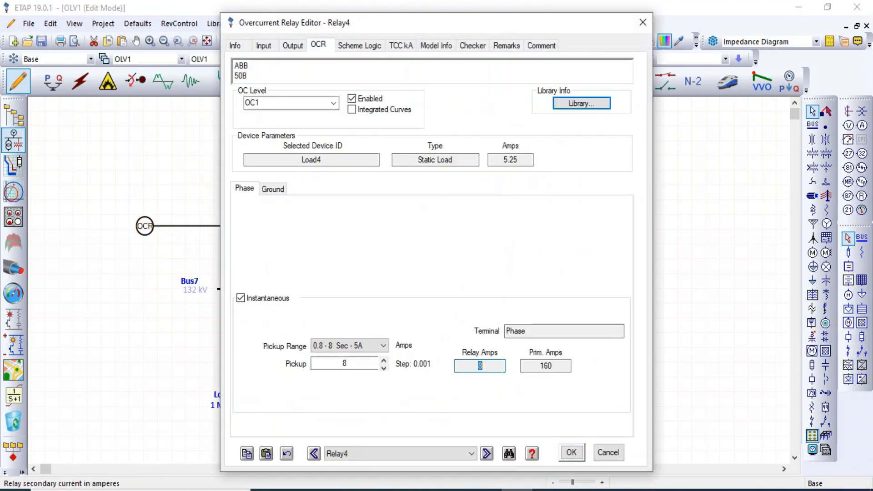
pyautogui.doubleClick(549, 366)
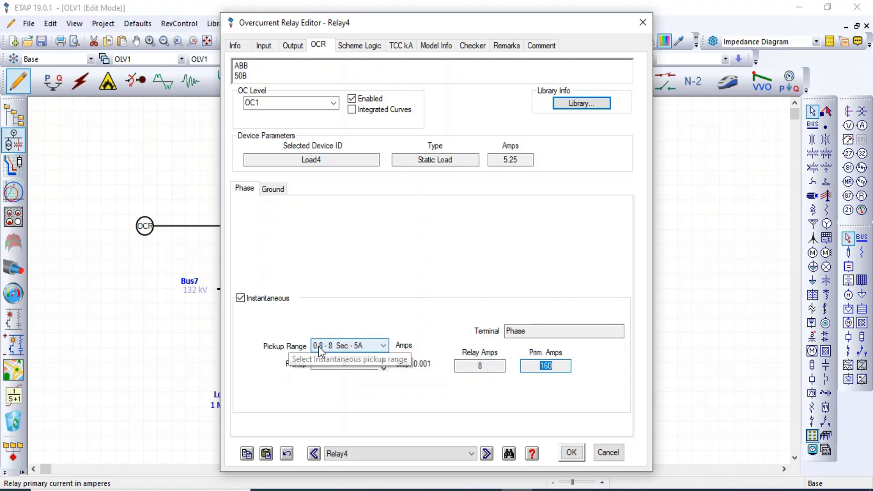
pyautogui.click(571, 452)
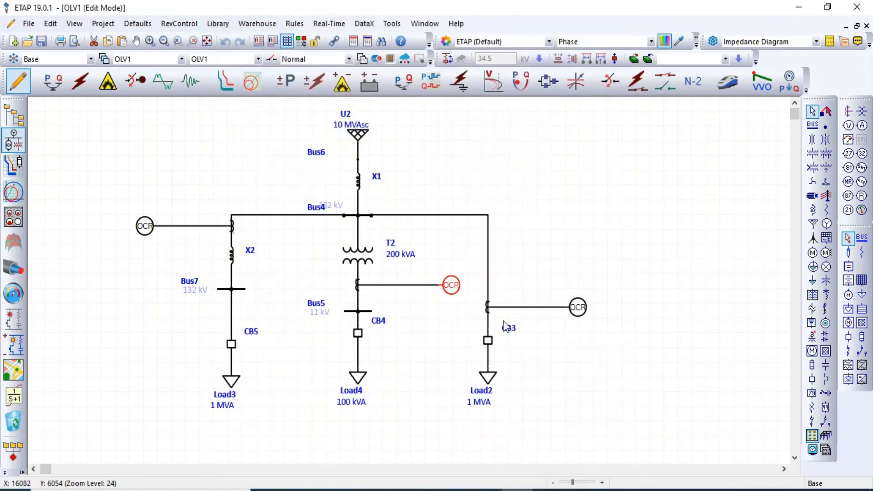
# - Check the instantaneous pickup, relay amps and primary amps of the overcurrent relay on the Load2 feeder
pyautogui.click(579, 309)
pyautogui.doubleClick(581, 313)
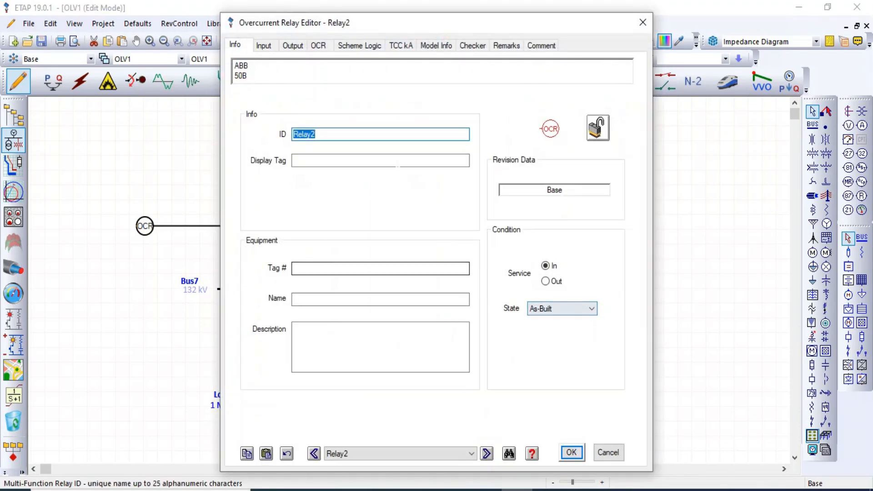
pyautogui.click(321, 47)
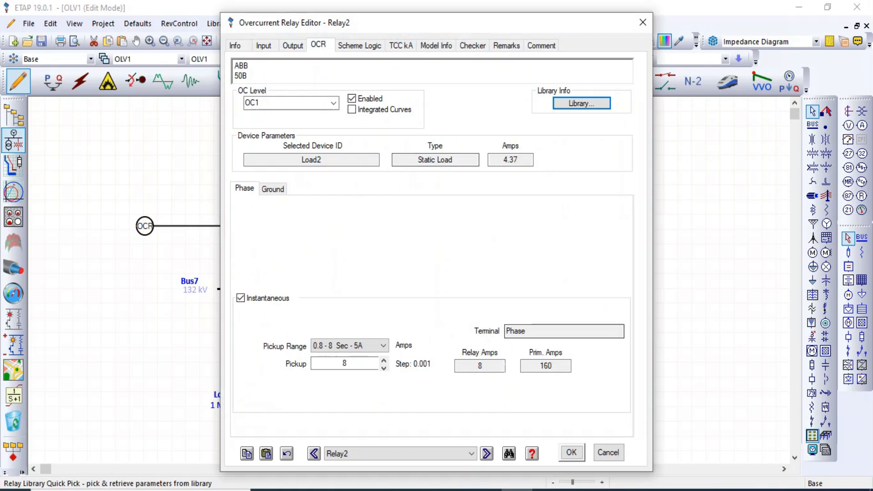
pyautogui.press('Tab')
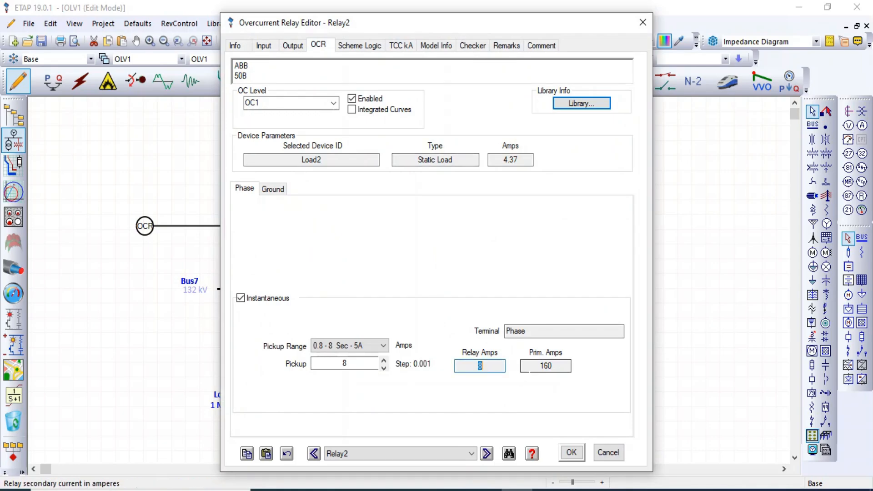
pyautogui.press('Tab')
pyautogui.doubleClick(346, 364)
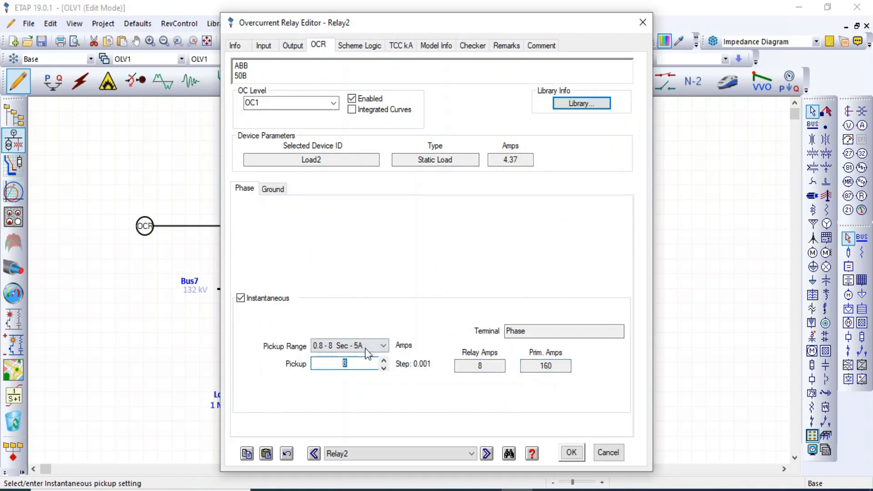
pyautogui.click(571, 452)
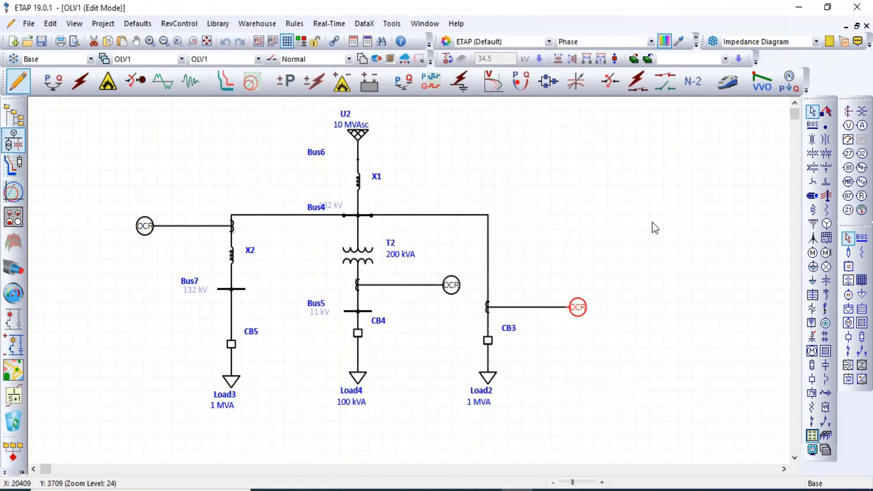
# - Run the load flow analysis and the maximum short-circuit calculation, saving the short-circuit output as Untitled
pyautogui.click(54, 83)
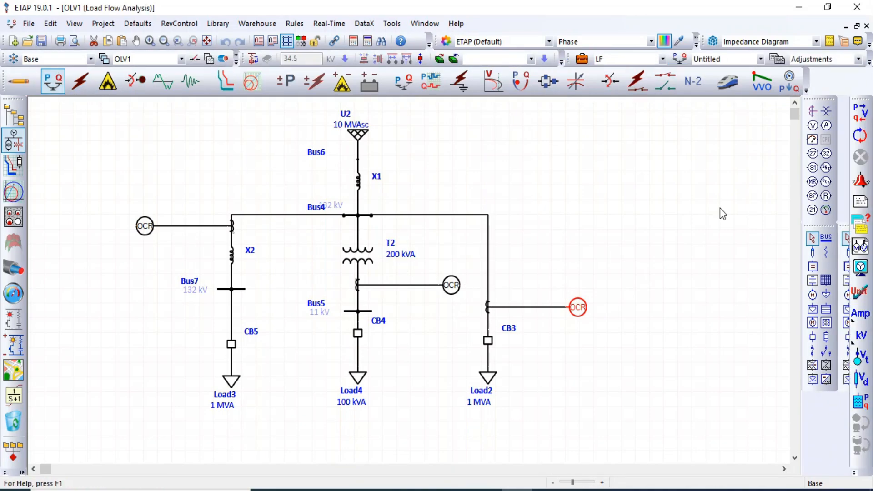
pyautogui.click(860, 115)
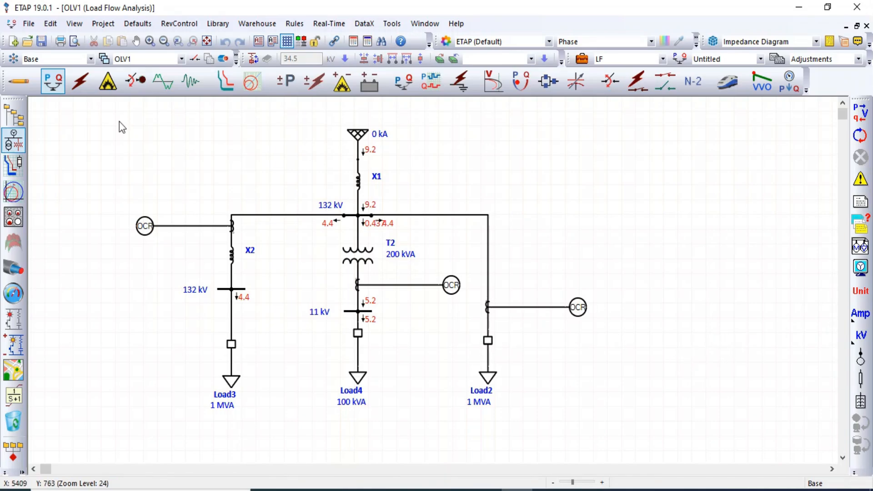
pyautogui.click(77, 82)
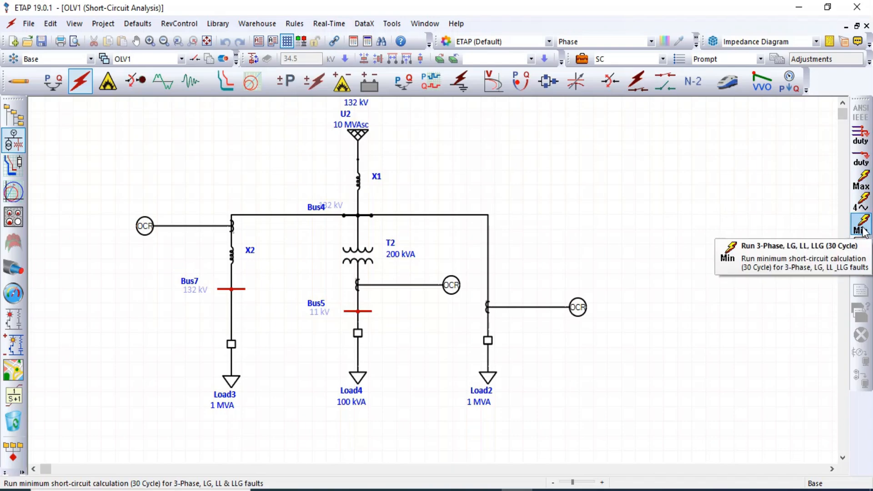
pyautogui.click(861, 179)
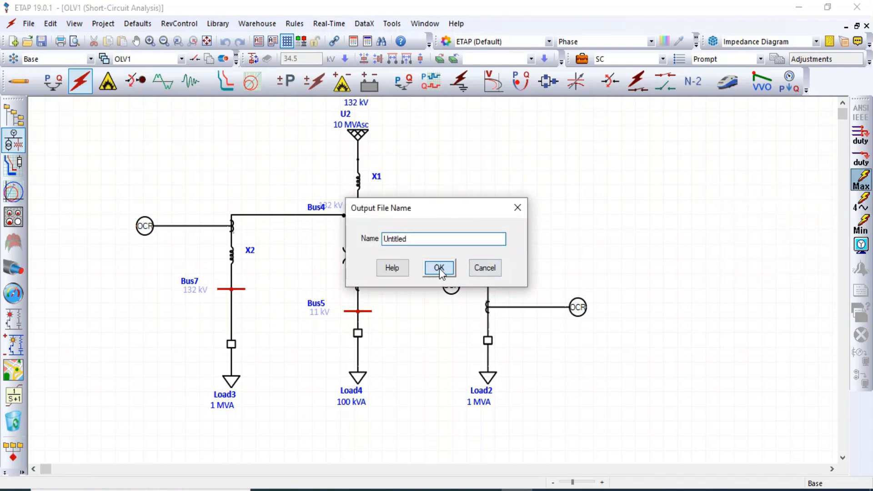
pyautogui.click(439, 267)
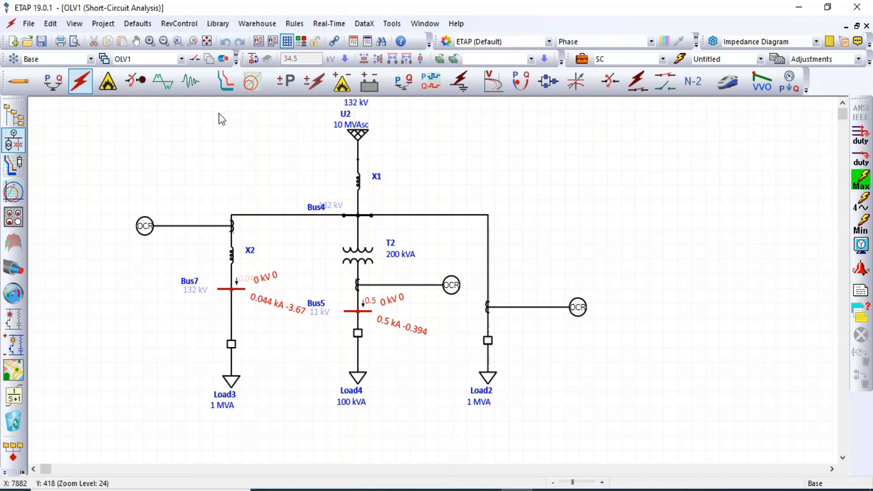
# - Switch to Star protection and coordination mode and simulate the protective device sequence of operation for a fault at Bus7
pyautogui.click(229, 85)
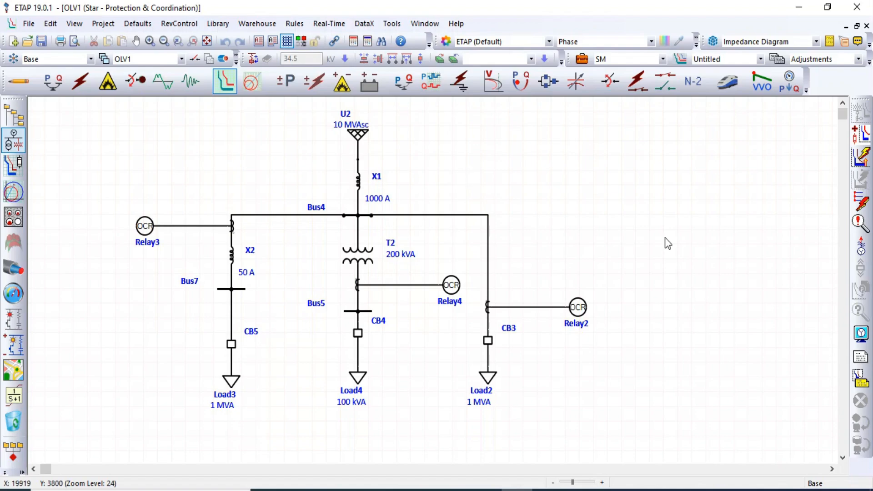
pyautogui.click(861, 202)
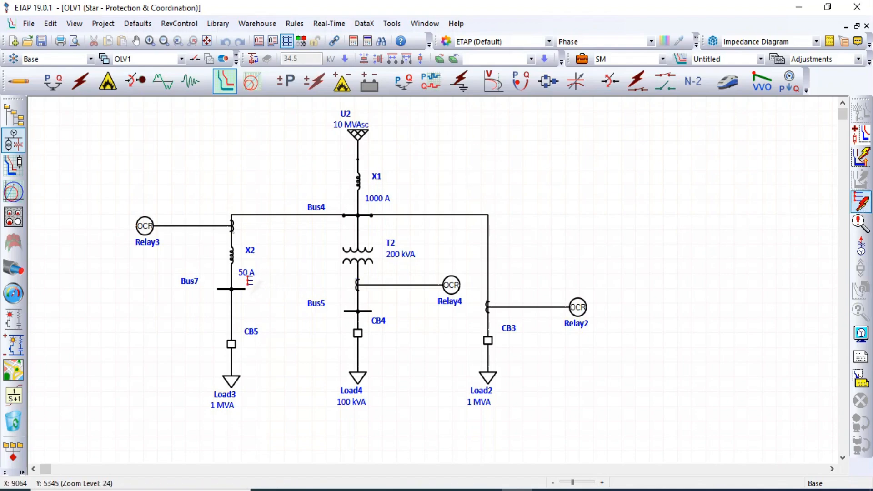
pyautogui.click(245, 287)
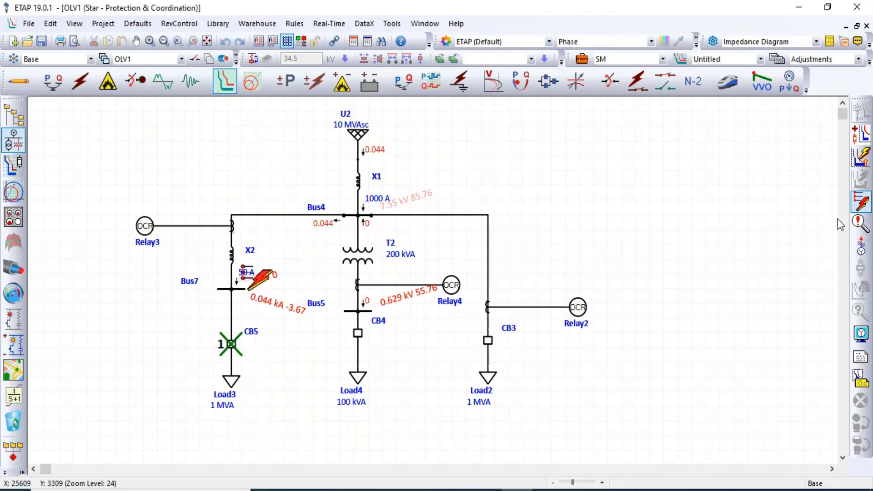
# - Simulate the protective device sequence of operation for a fault at Bus5 and for one on the branch from Bus4 to CB3
pyautogui.click(861, 204)
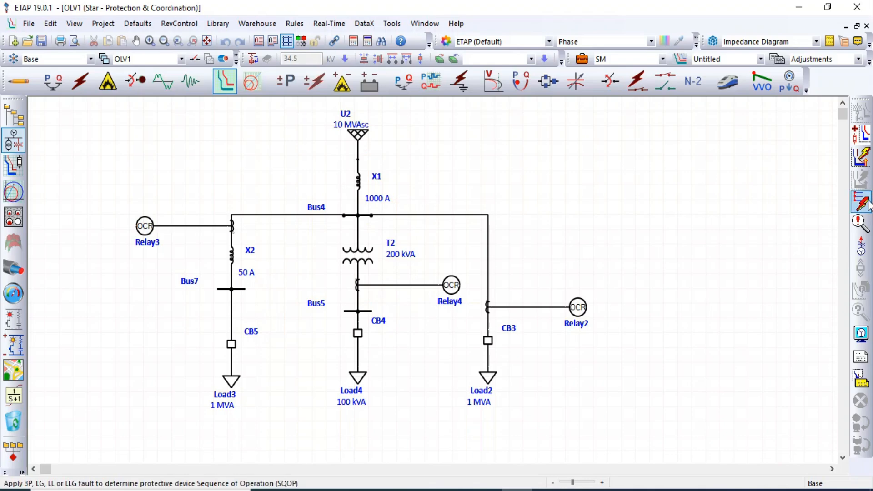
pyautogui.click(861, 203)
pyautogui.click(372, 309)
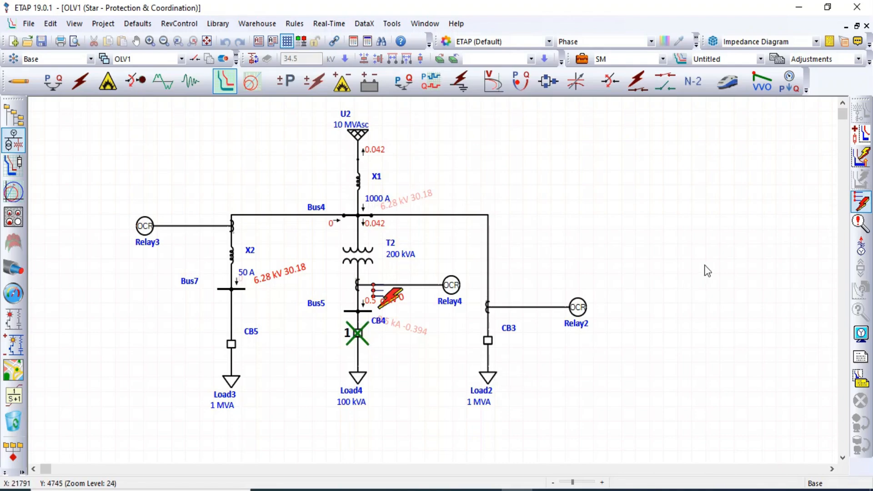
pyautogui.click(863, 203)
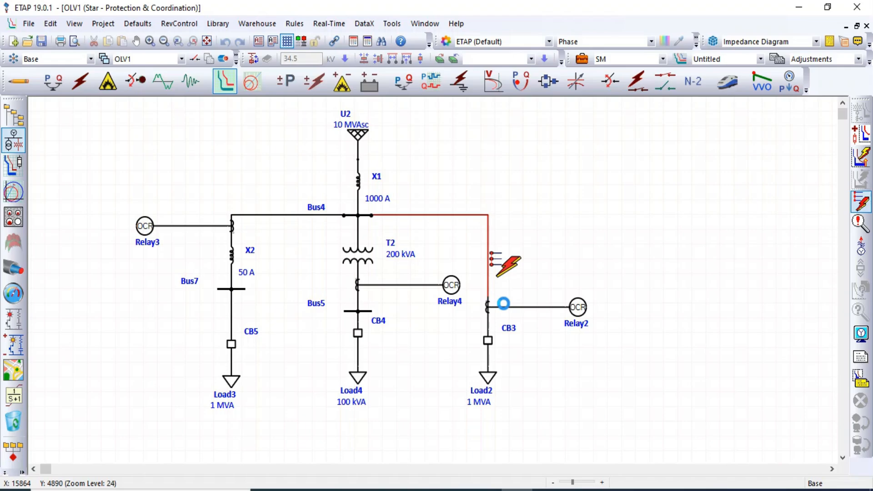
pyautogui.click(504, 304)
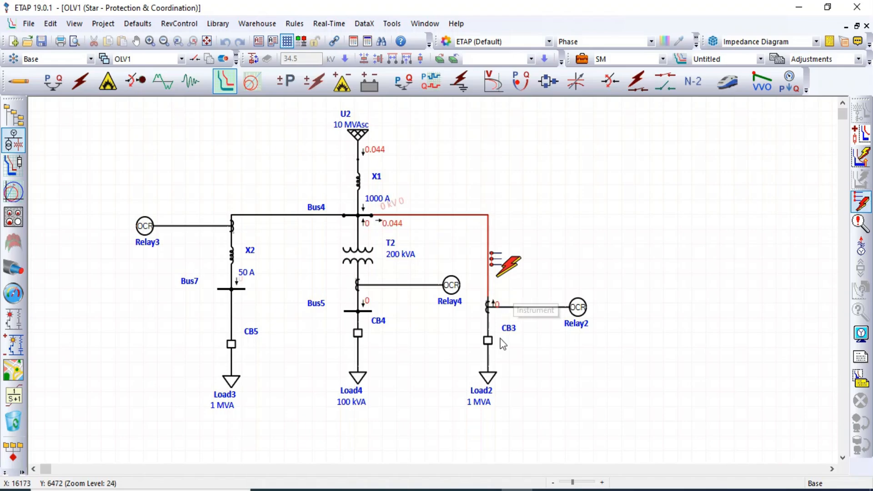